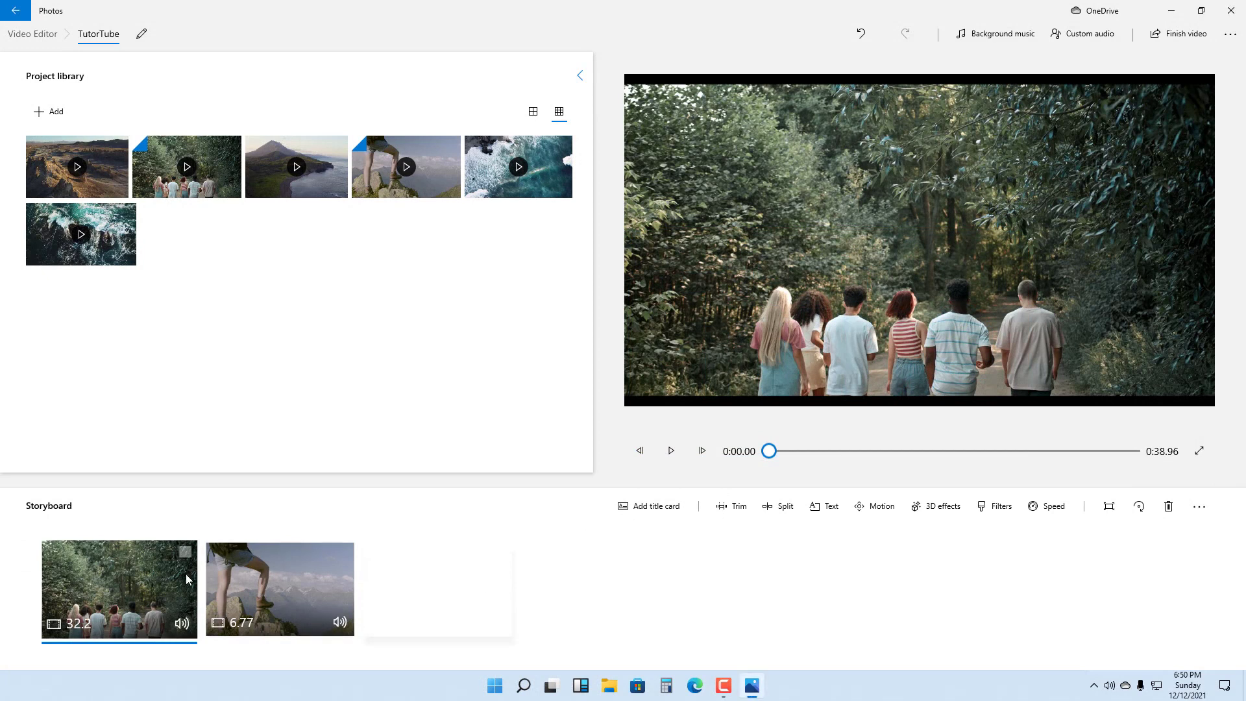
- Compare the hiker and forest clips in the preview, ending with the forest clip selected
click(239, 576)
click(180, 584)
mouse_move(280, 589)
click(317, 572)
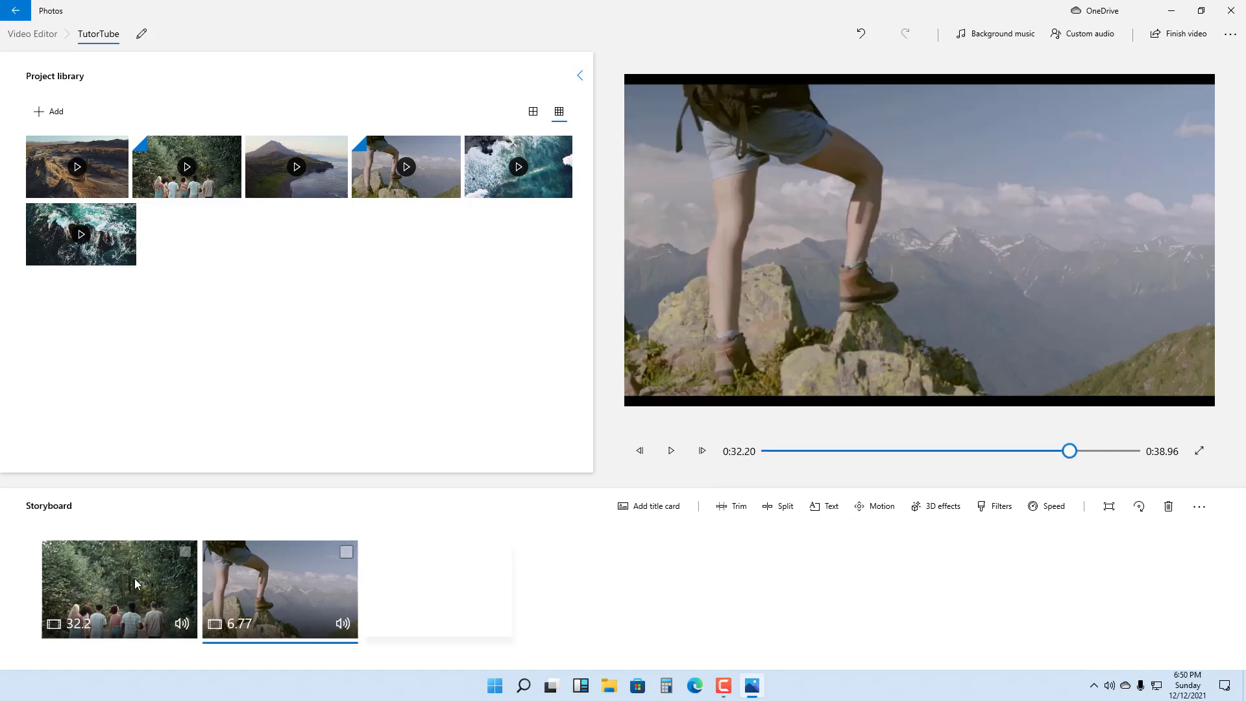
click(135, 579)
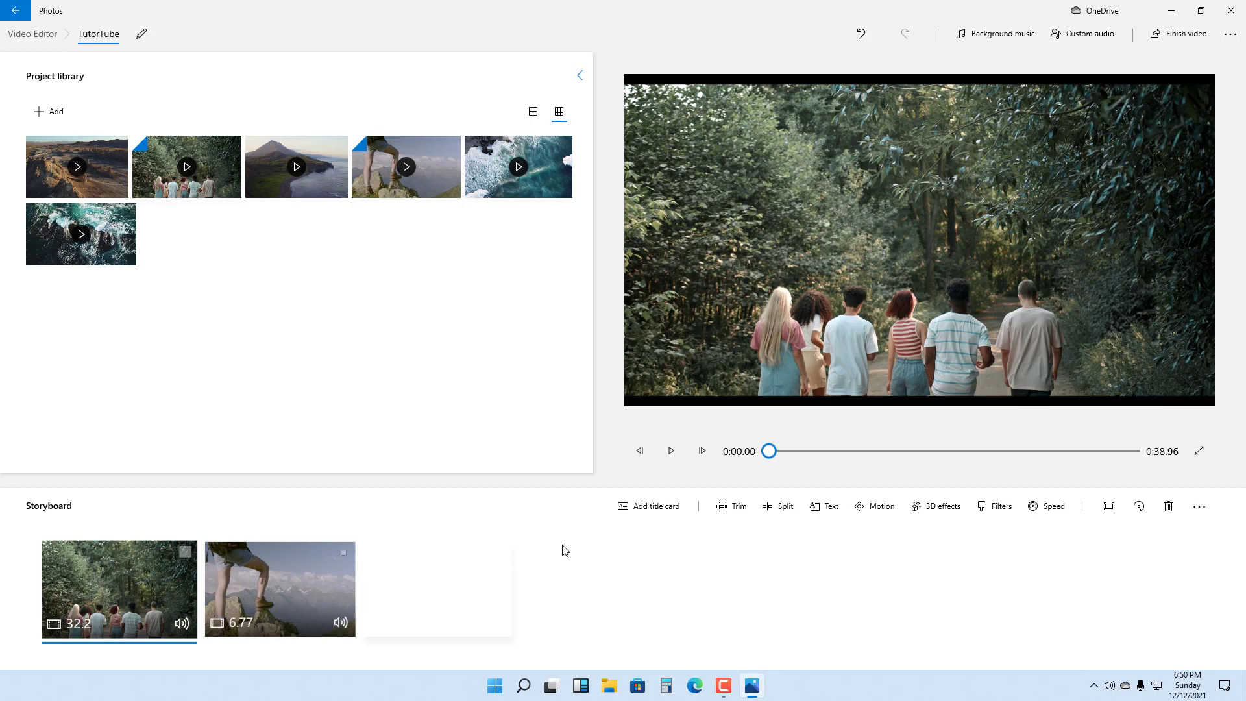
- Apply Resize > Remove black bars to the forest clip from its context menu
right_click(119, 579)
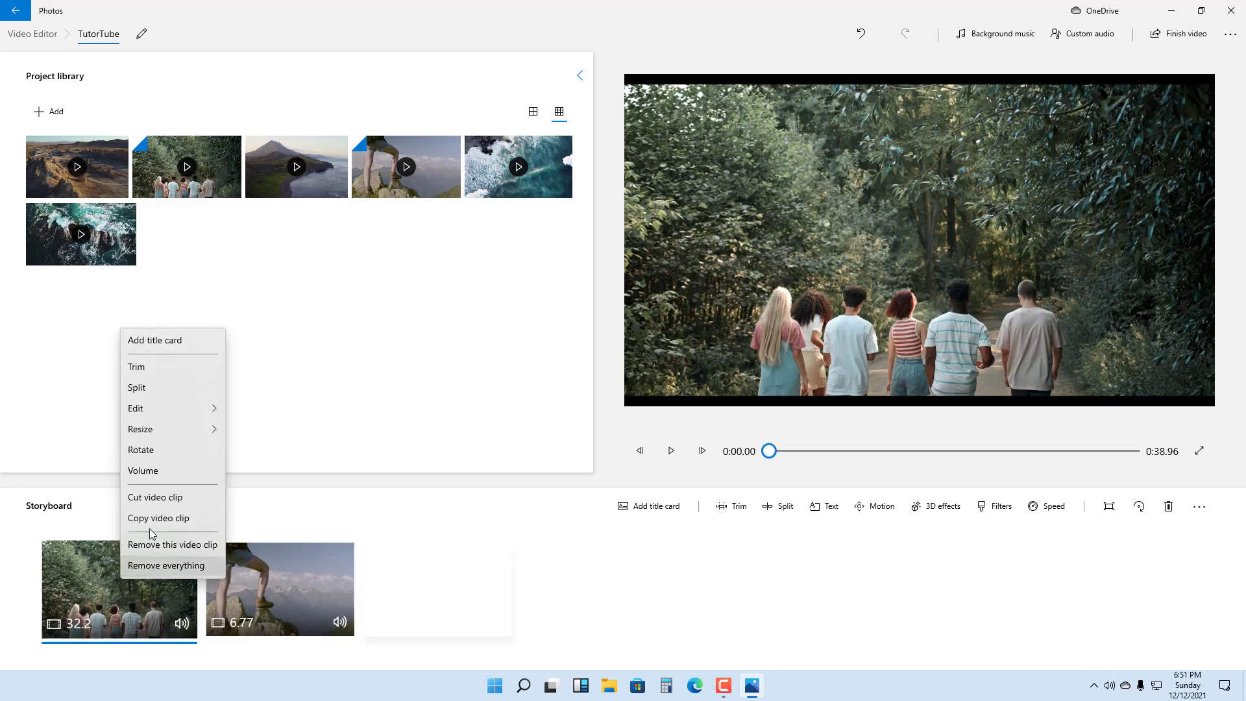
mouse_move(156, 429)
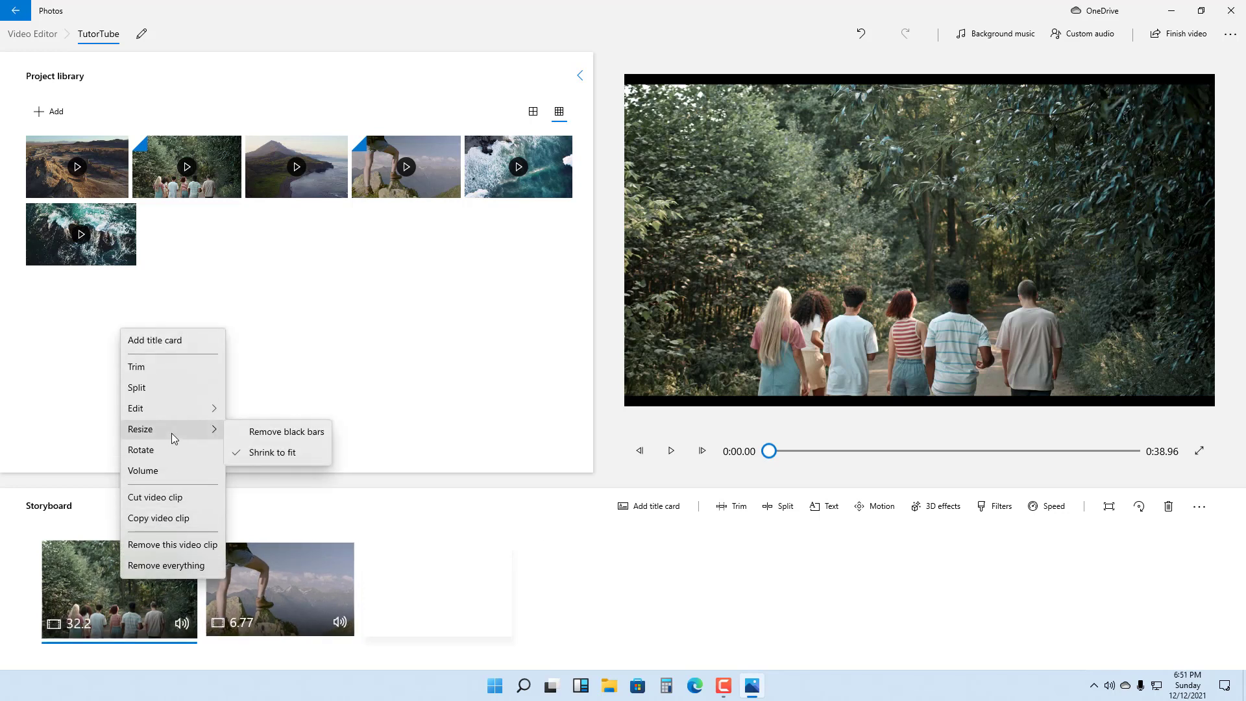
click(268, 436)
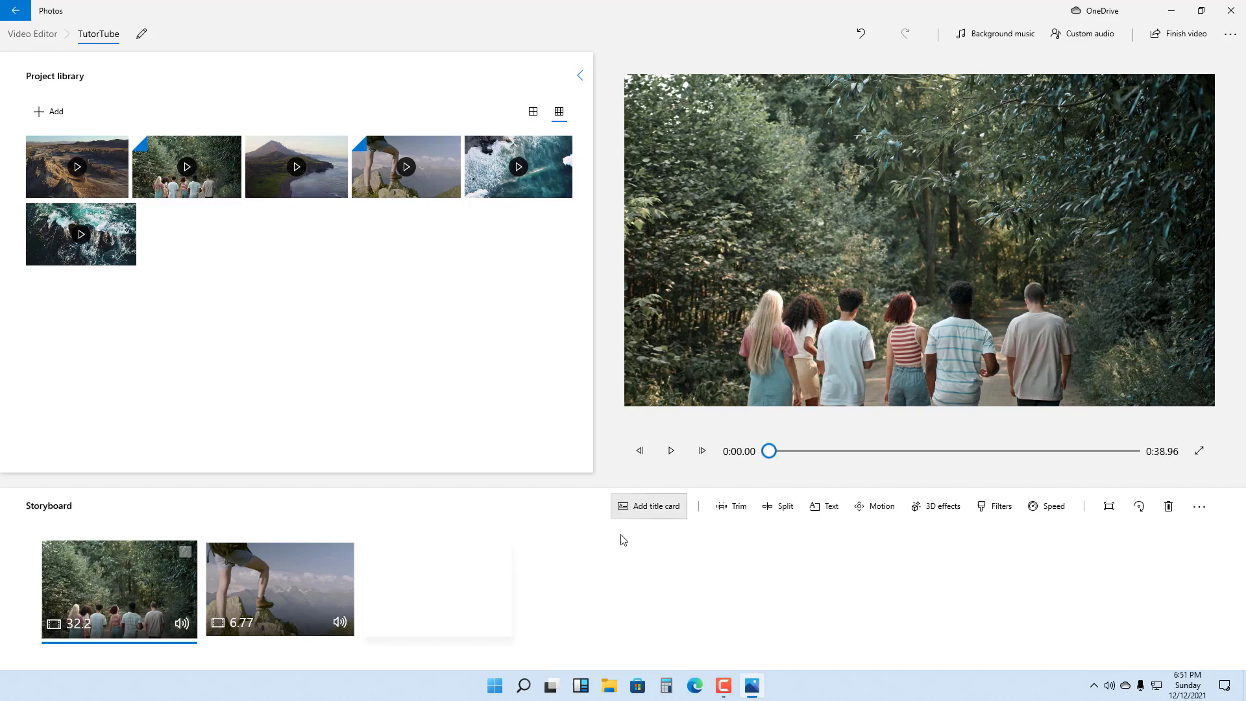
- Apply Remove black bars to the hiker-on-rocks clip from the frame-fit menu
click(294, 561)
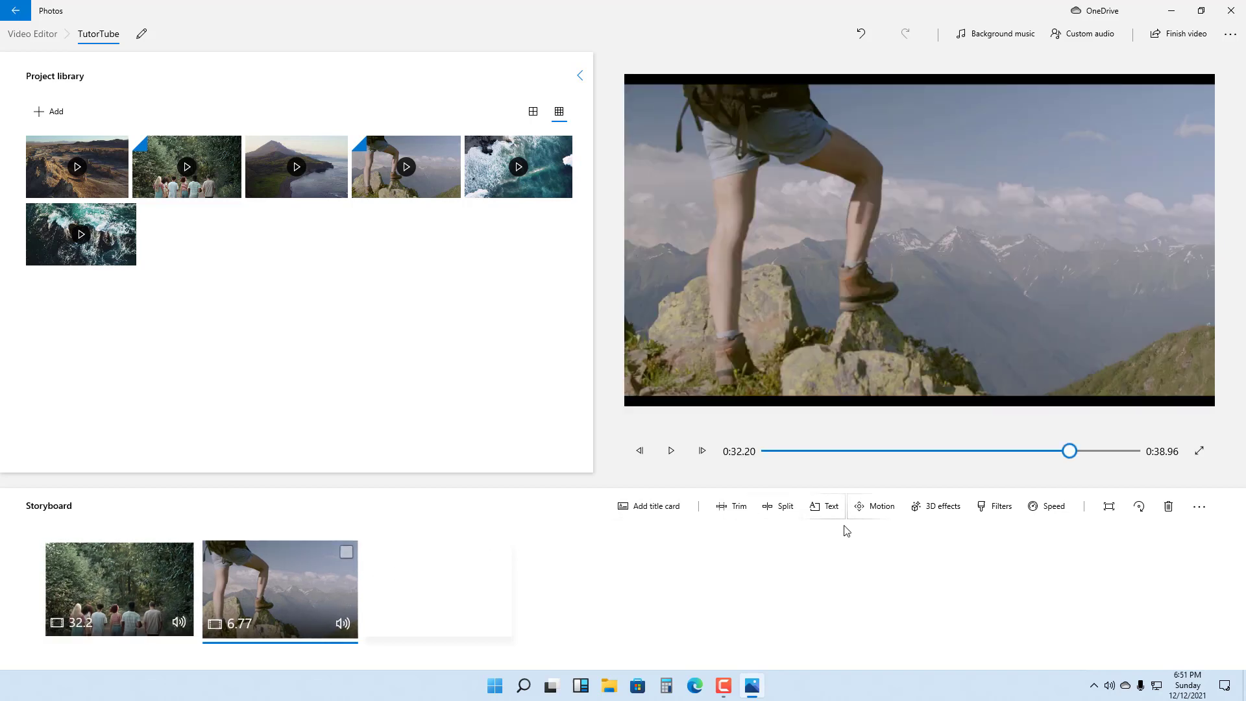
click(1108, 509)
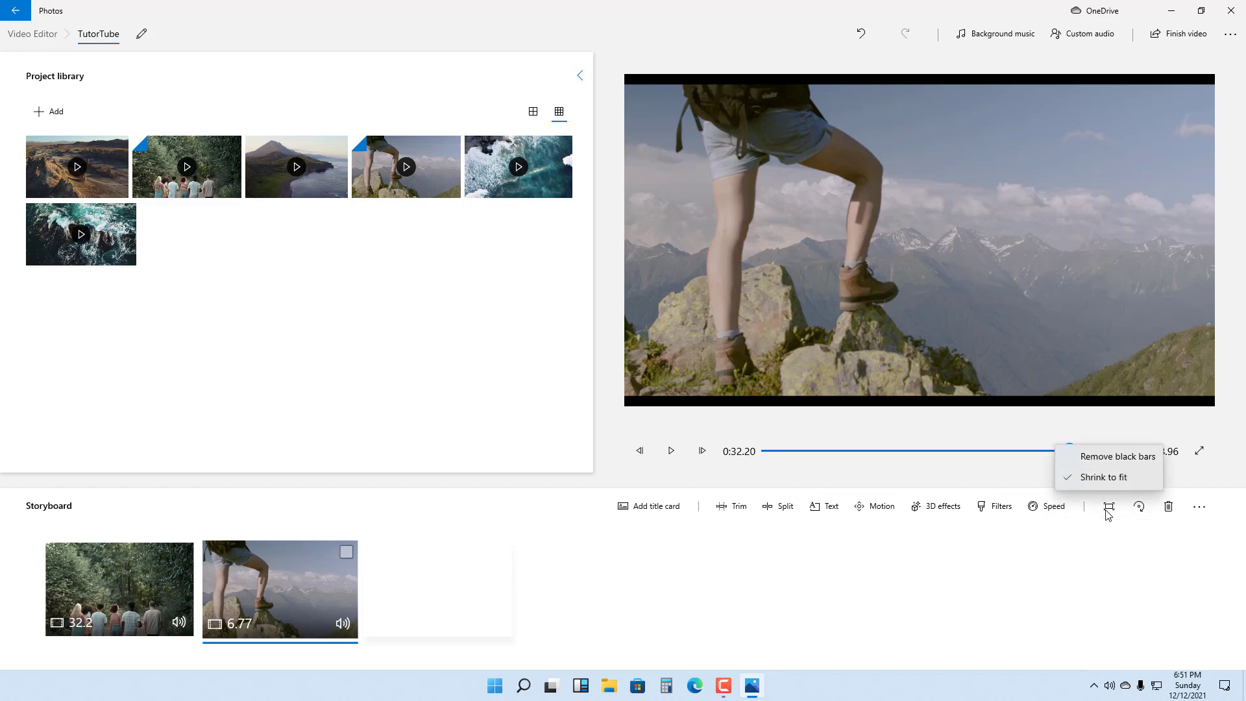
click(1101, 457)
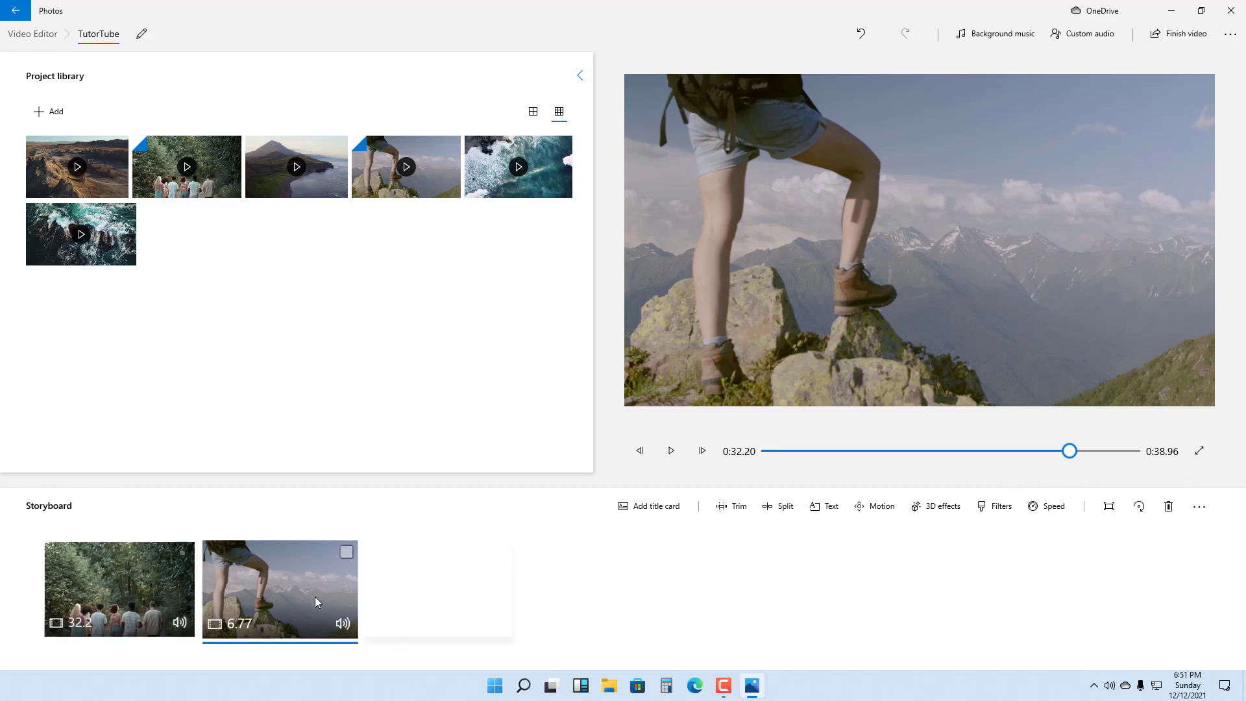
mouse_move(119, 590)
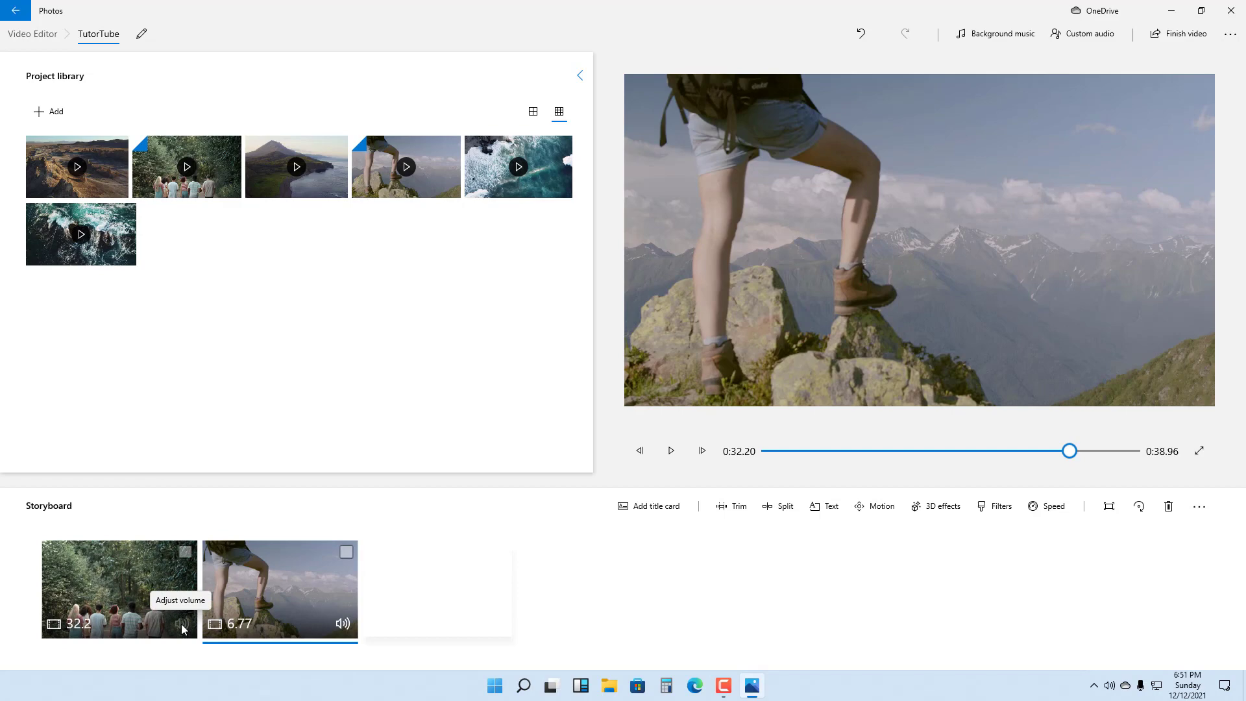
- Lower the forest clip's volume slightly and turn the hiker clip's volume down to 26
click(181, 626)
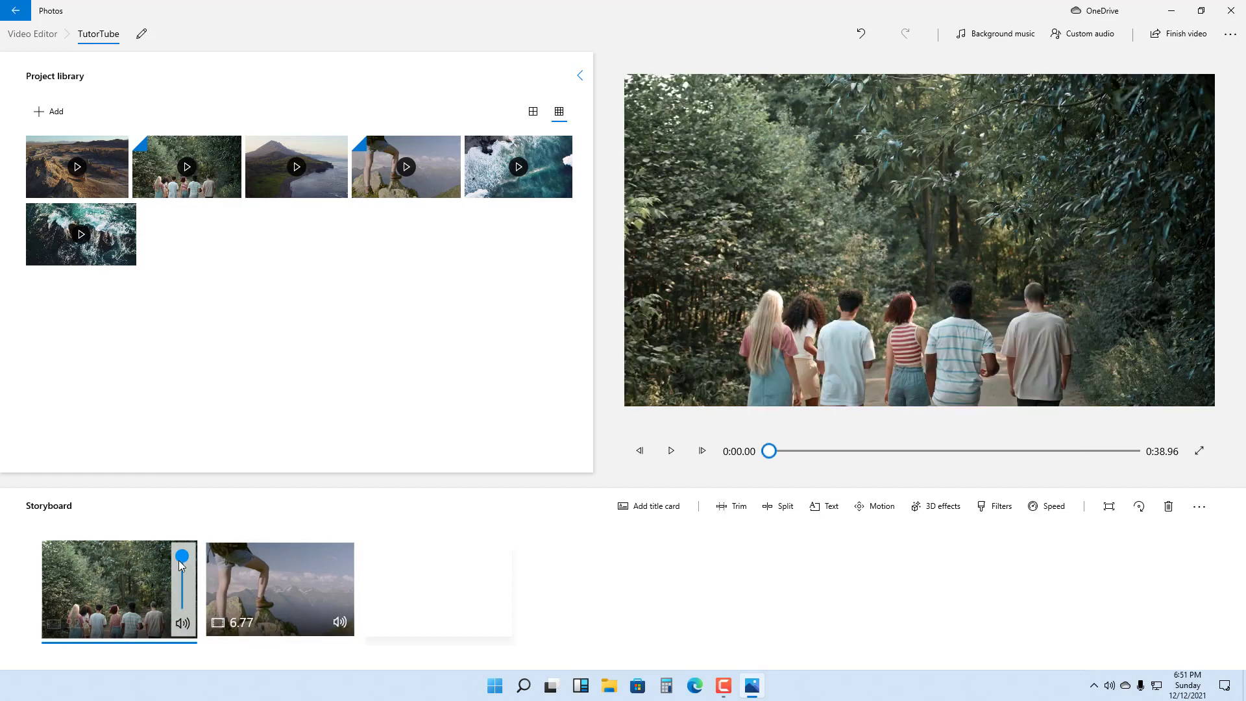
drag(181, 560, 182, 584)
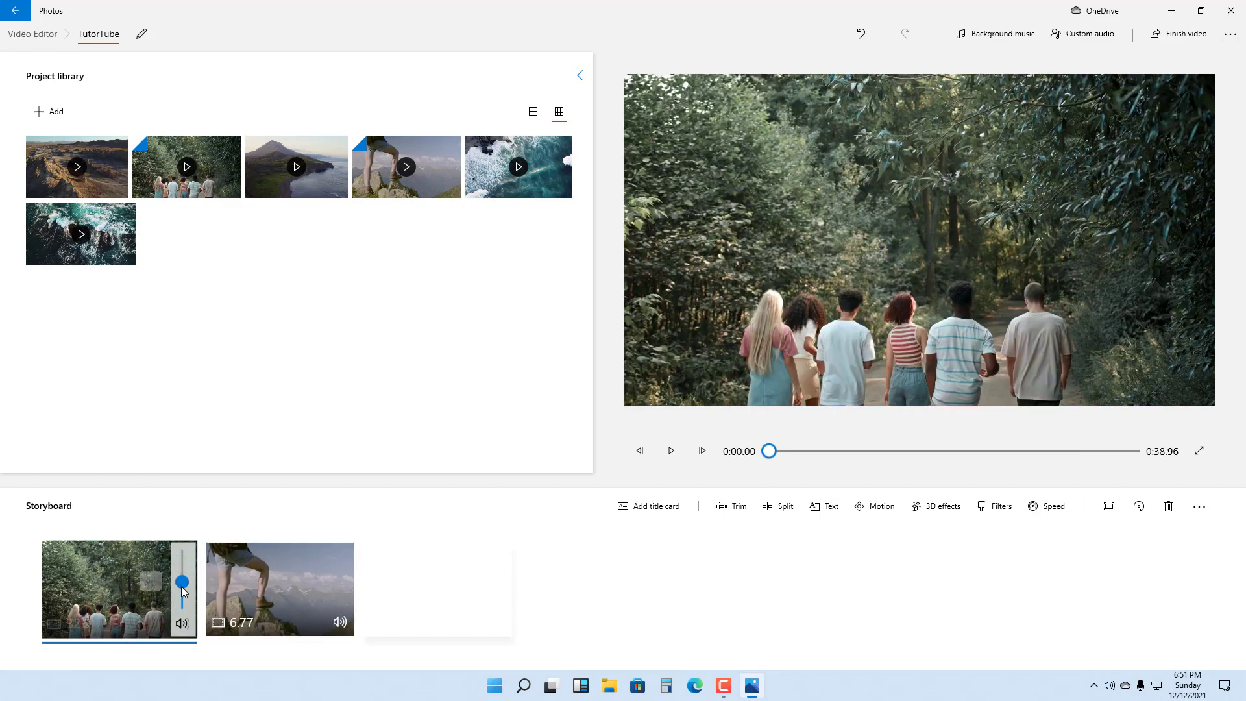
click(340, 622)
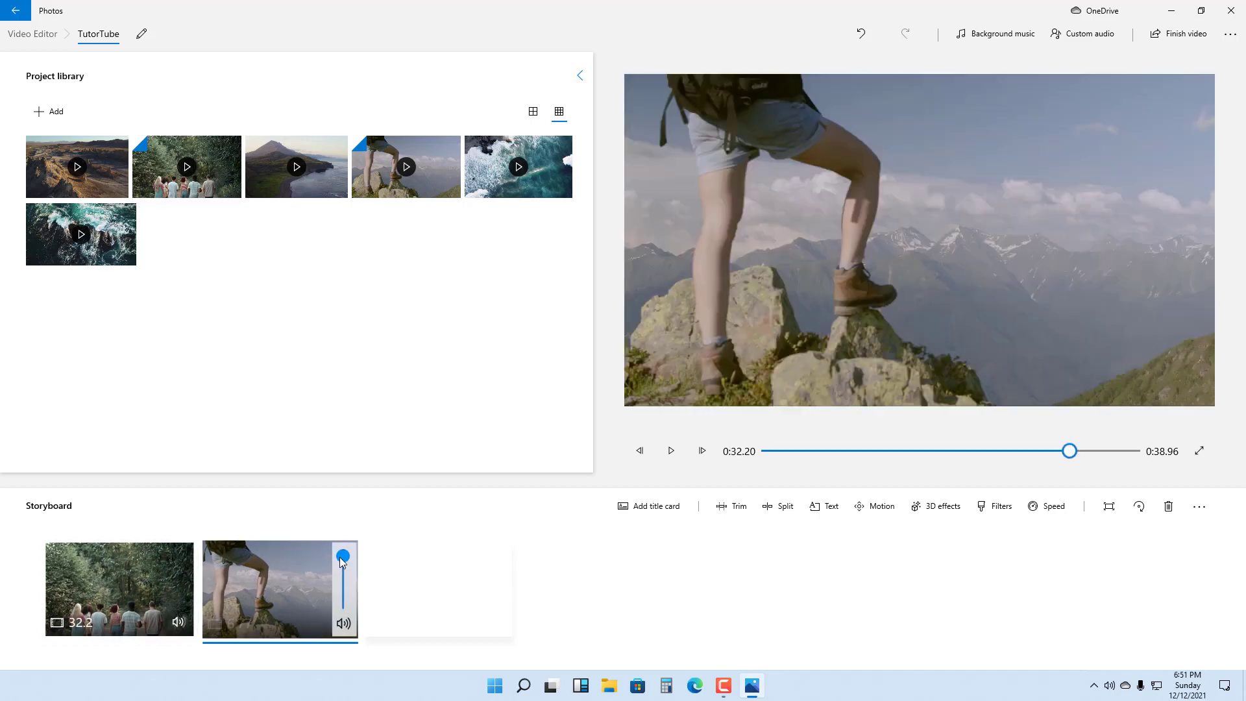
drag(343, 556, 343, 594)
- Drag the forest clip's volume to 0, then mute the hiker-on-rocks clip with its speaker icon
click(165, 585)
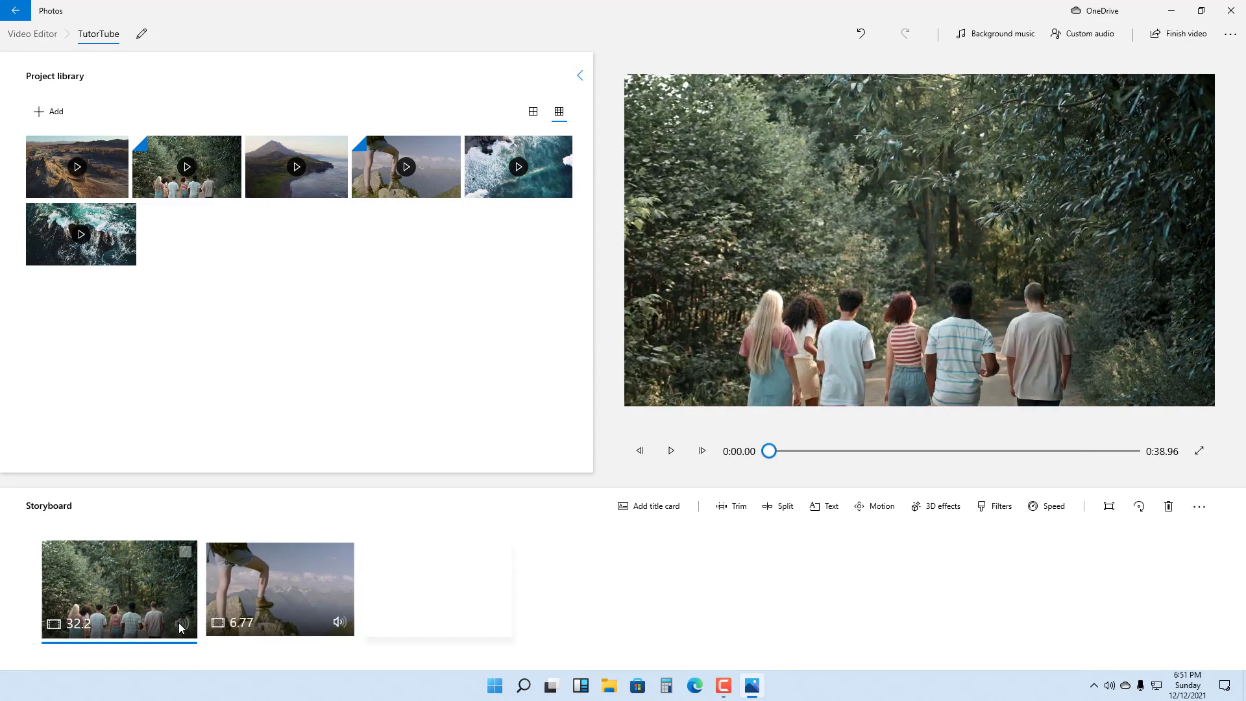
click(180, 623)
drag(181, 581, 182, 608)
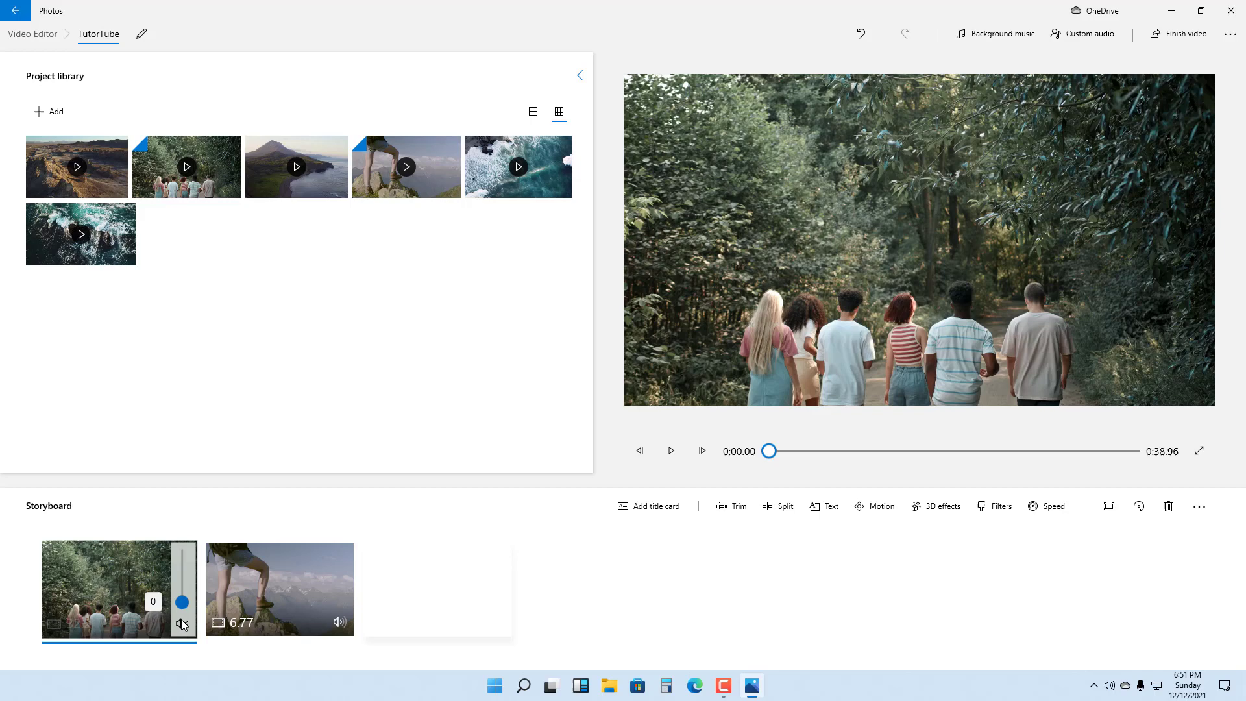
click(283, 618)
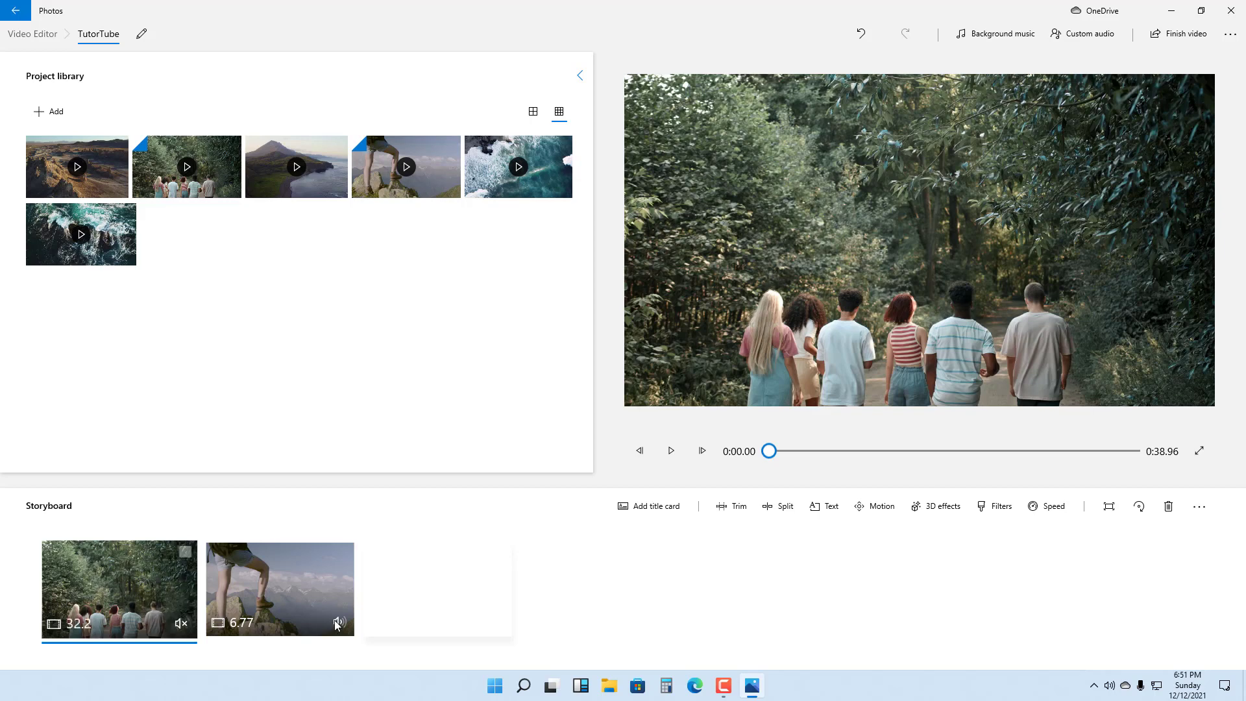
click(344, 620)
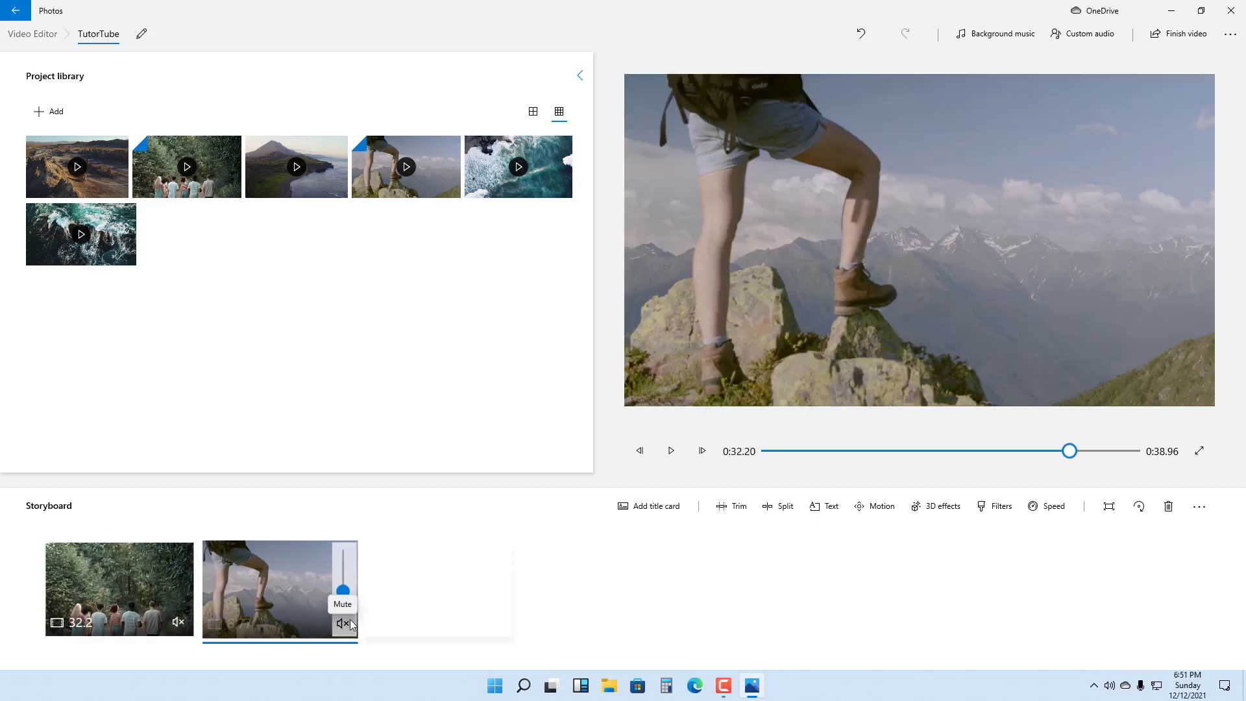
click(497, 596)
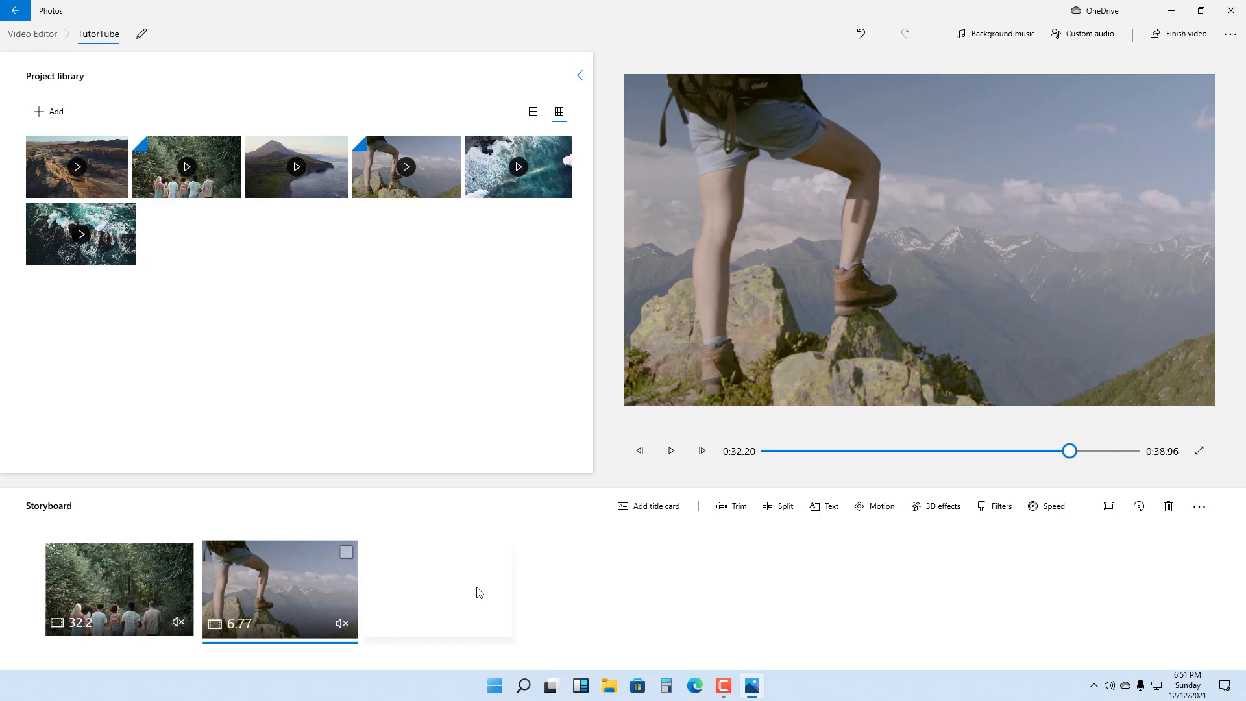